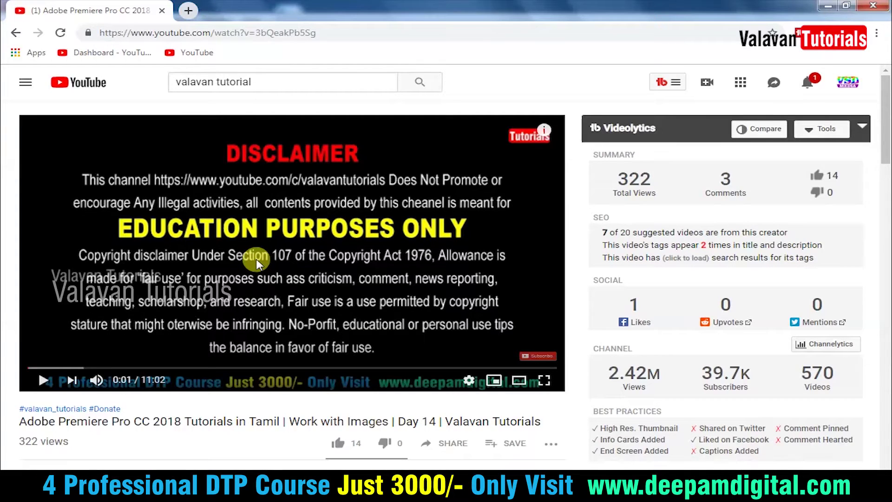
# - Expand the video description and open the deepamdigital.com/crowdfunding link in a new tab
pyautogui.scroll(-5, 266, 243)
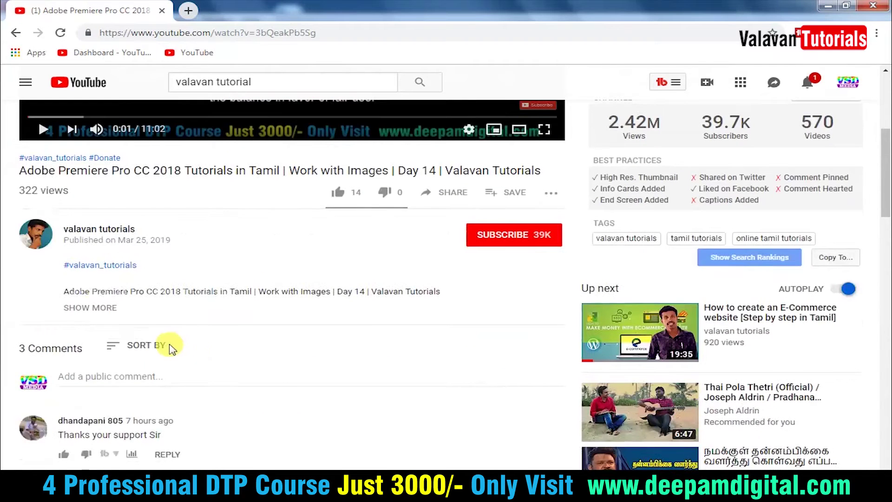
pyautogui.click(106, 309)
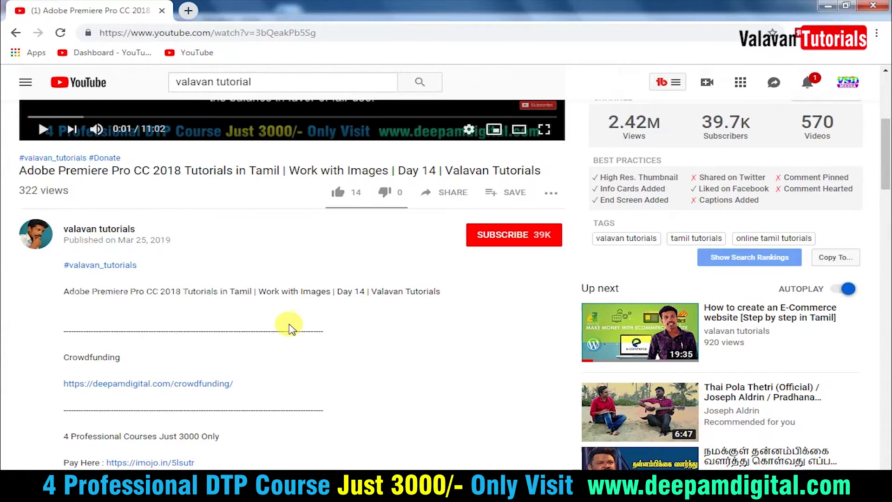
pyautogui.scroll(-1, 289, 326)
pyautogui.click(139, 323)
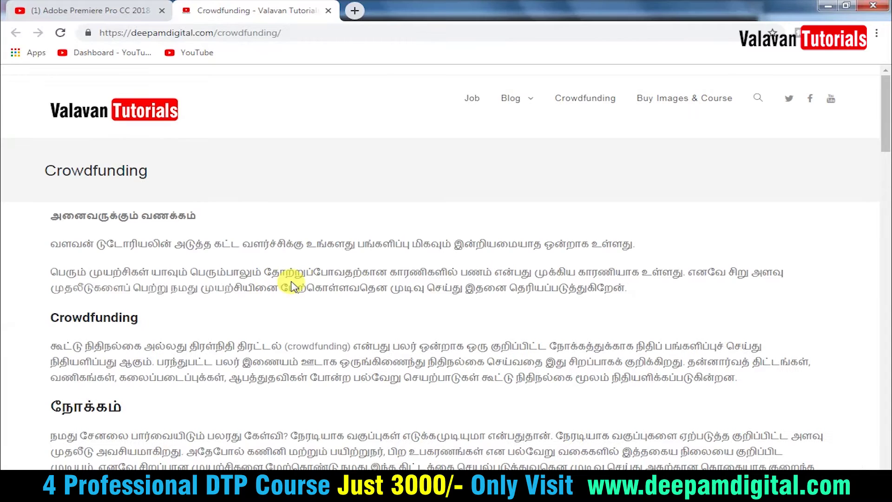
# - Scroll down the Crowdfunding page to the donate and bank details, then back up
pyautogui.scroll(-3, 368, 267)
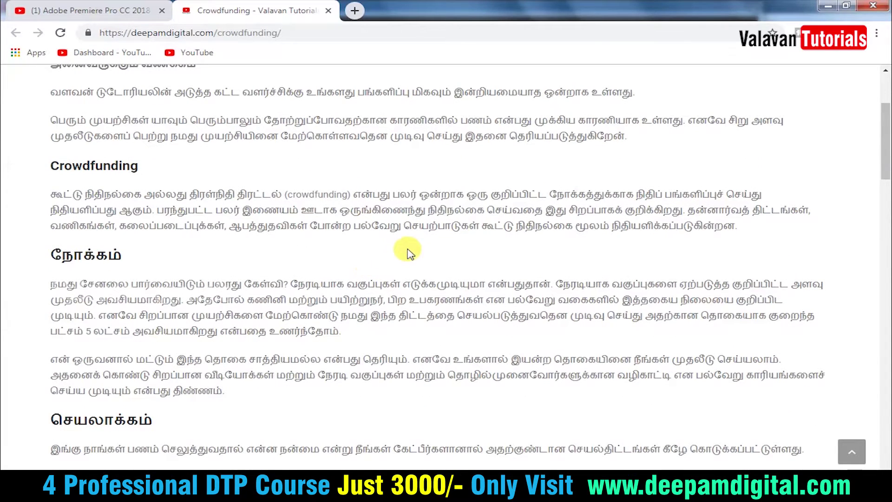
pyautogui.scroll(-5, 408, 253)
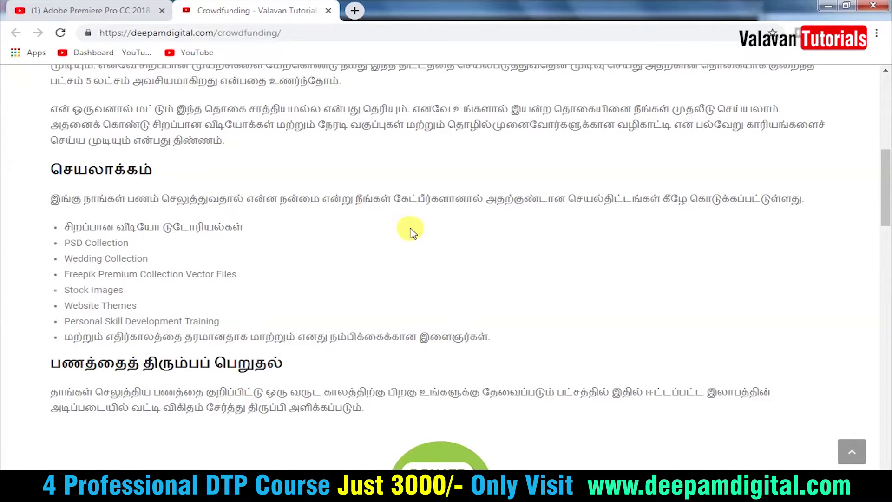
pyautogui.scroll(-5, 416, 231)
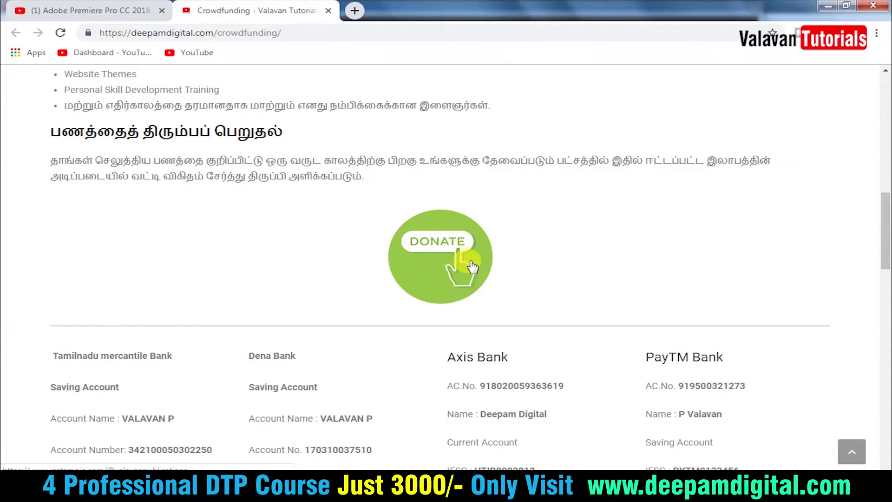
pyautogui.scroll(-3, 464, 258)
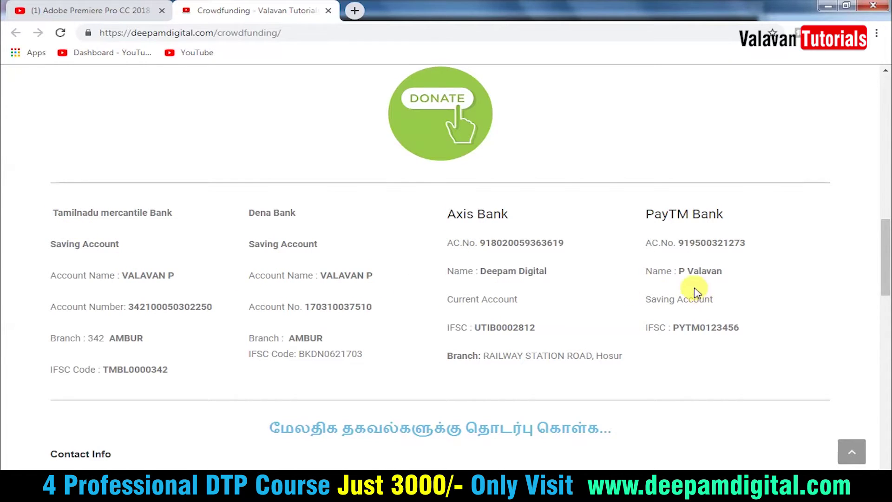
pyautogui.scroll(-3, 651, 294)
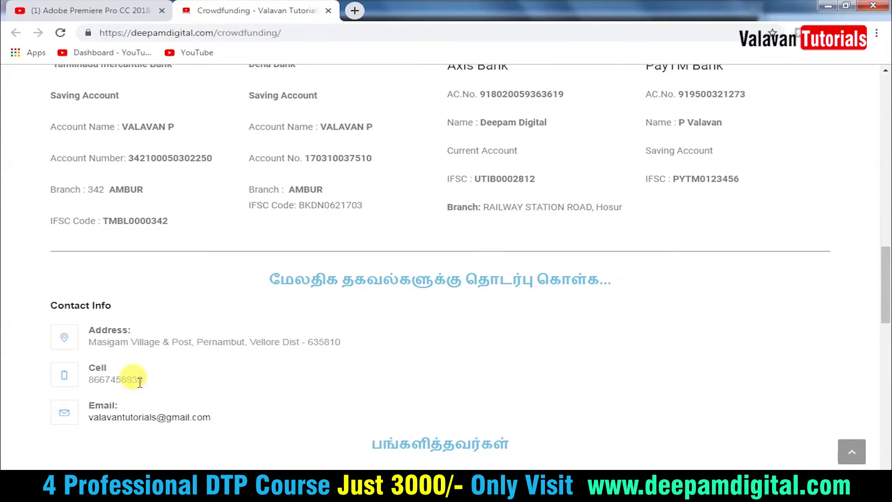
pyautogui.scroll(3, 367, 331)
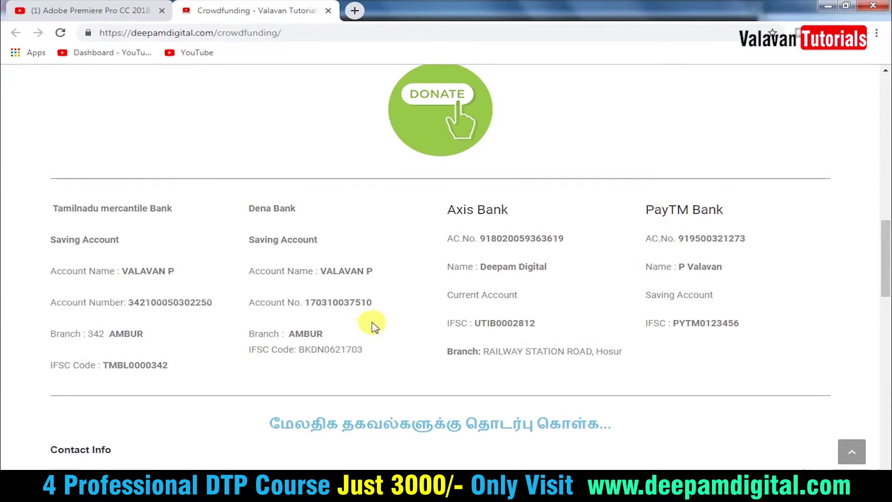
pyautogui.scroll(3, 368, 318)
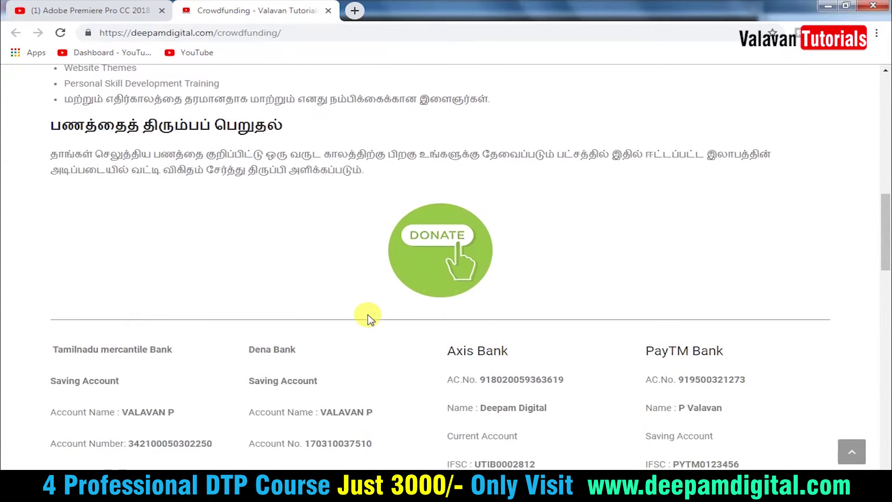
pyautogui.scroll(2, 368, 318)
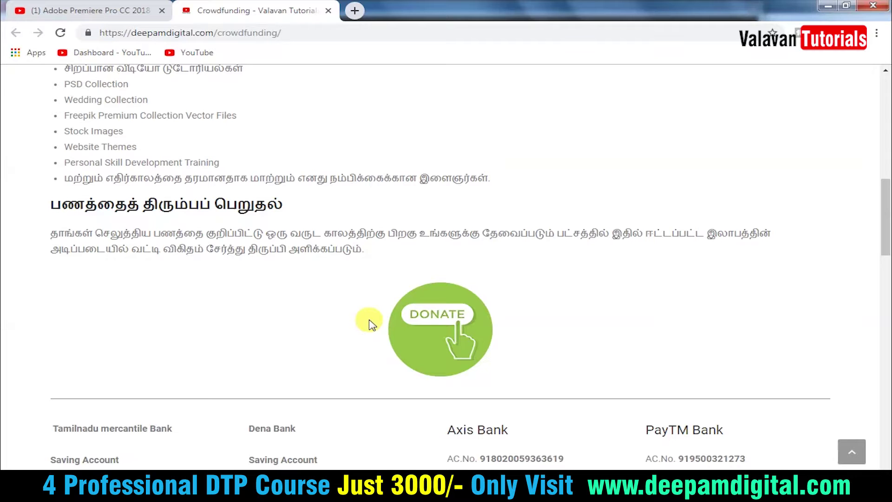
pyautogui.scroll(5, 368, 319)
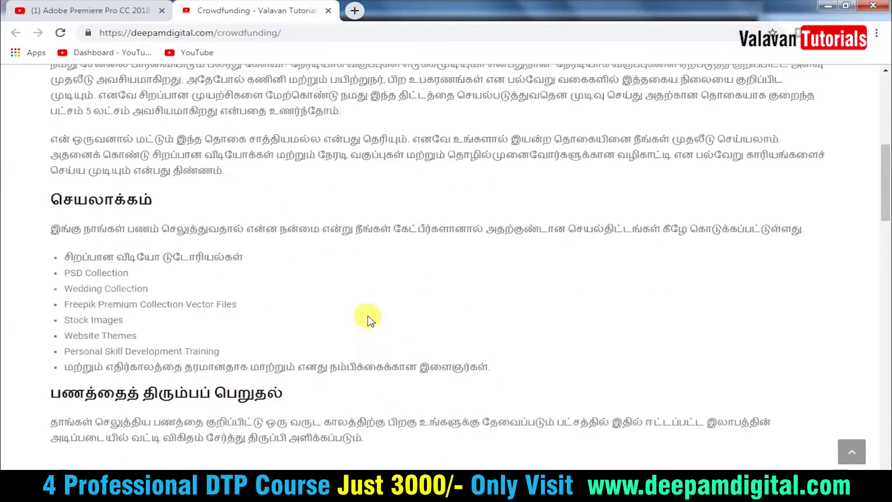
pyautogui.scroll(10, 369, 316)
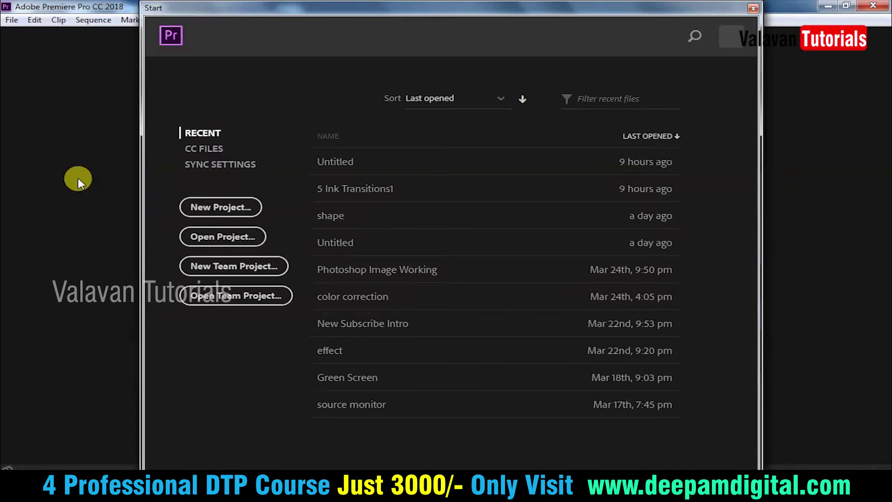
# - Create a new Premiere Pro project named 'gold'
pyautogui.click(199, 205)
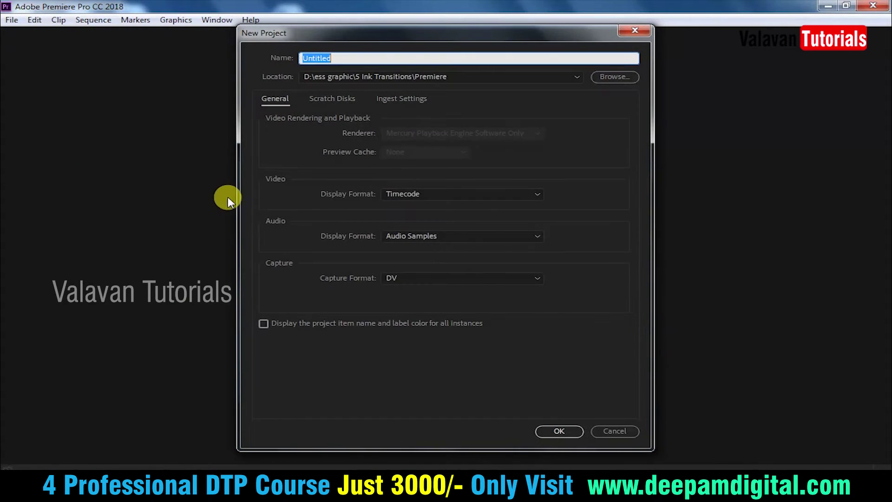
pyautogui.write('gold')
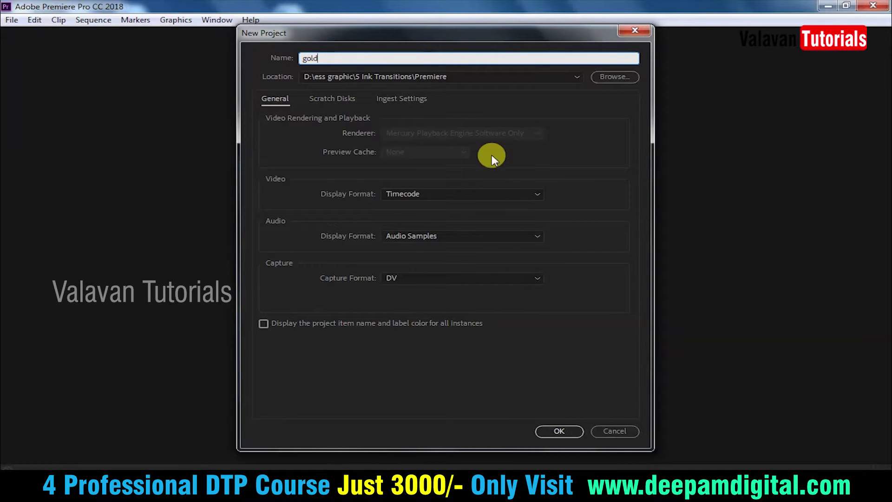
pyautogui.click(567, 436)
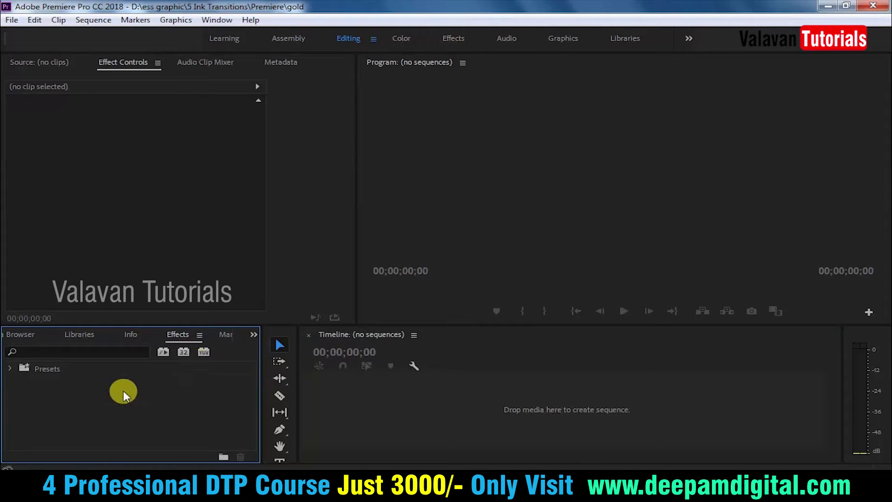
# - Import 170609_C_Agra_040_1 from Downloads and drag it into the Timeline to create its sequence
pyautogui.click(253, 335)
pyautogui.click(290, 353)
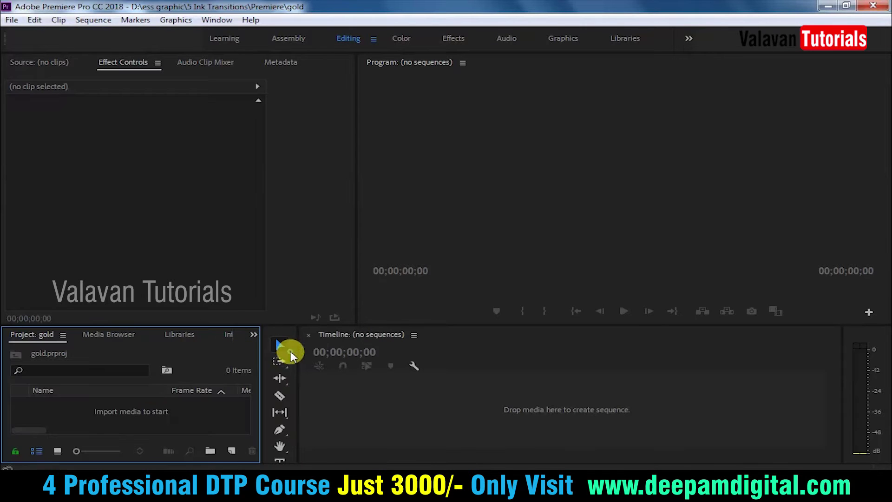
pyautogui.doubleClick(121, 418)
pyautogui.scroll(-5, 244, 196)
pyautogui.scroll(-2, 325, 223)
pyautogui.scroll(2, 395, 154)
pyautogui.click(407, 100)
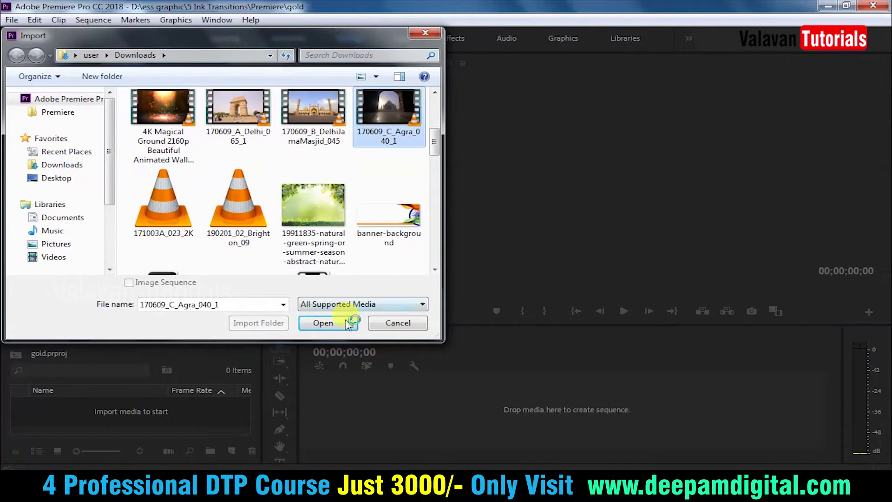
pyautogui.click(348, 324)
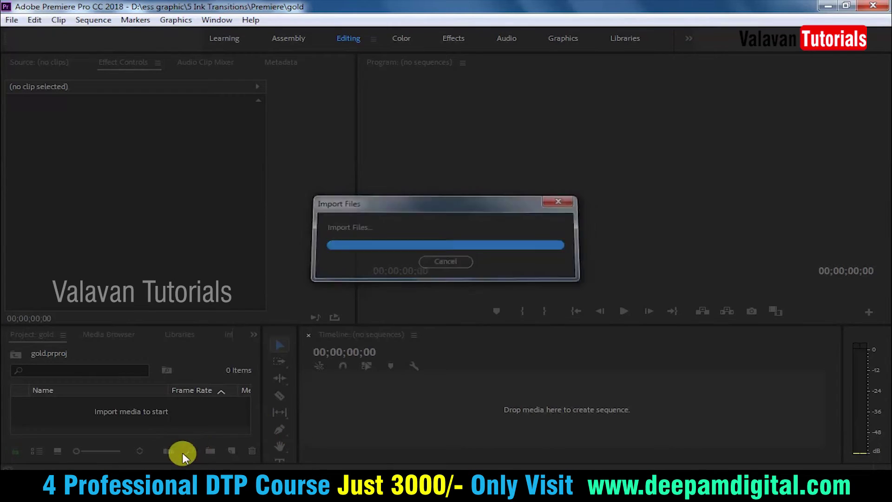
pyautogui.moveTo(111, 408); pyautogui.dragTo(428, 407)
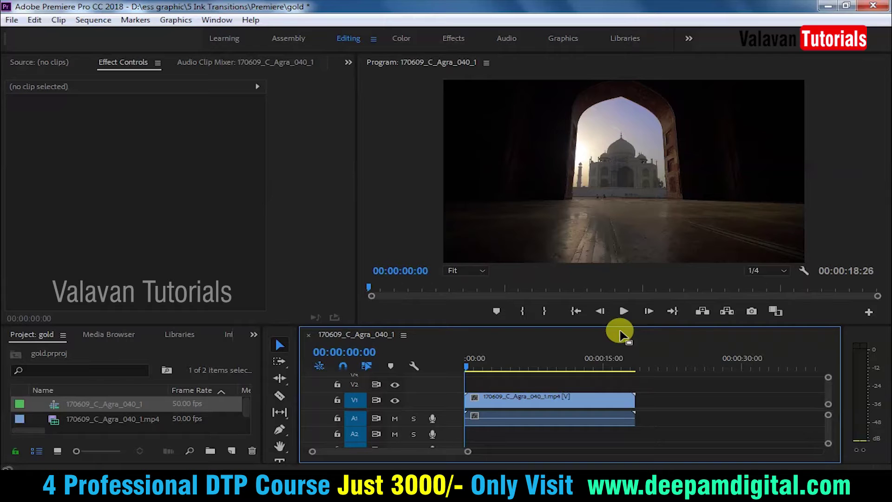
pyautogui.click(123, 490)
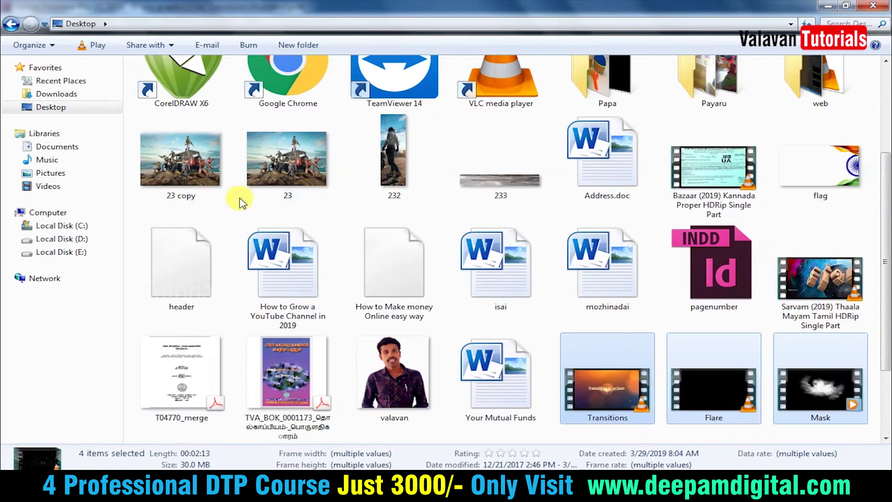
pyautogui.click(809, 391)
pyautogui.scroll(-1, 590, 397)
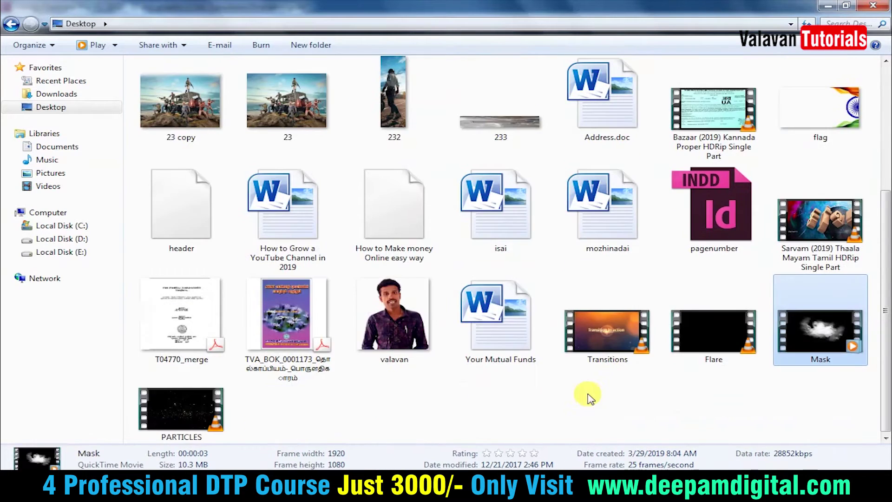
pyautogui.click(177, 400)
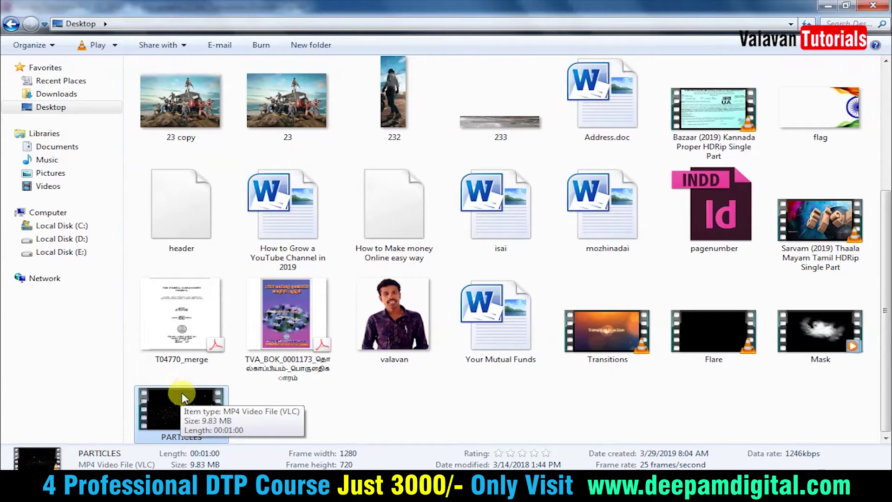
pyautogui.doubleClick(190, 390)
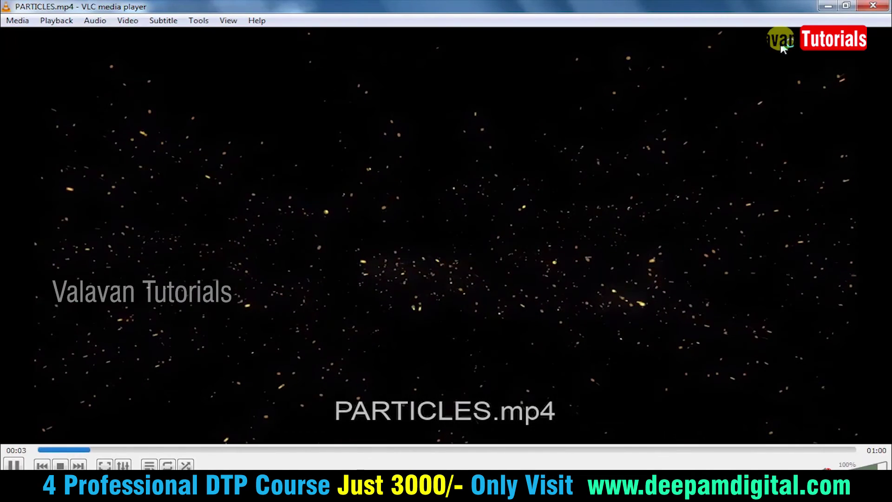
pyautogui.click(873, 6)
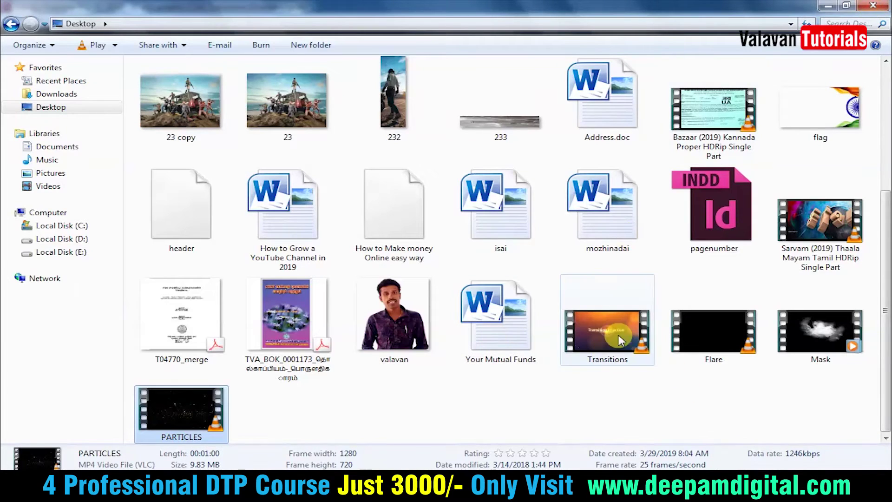
pyautogui.doubleClick(614, 327)
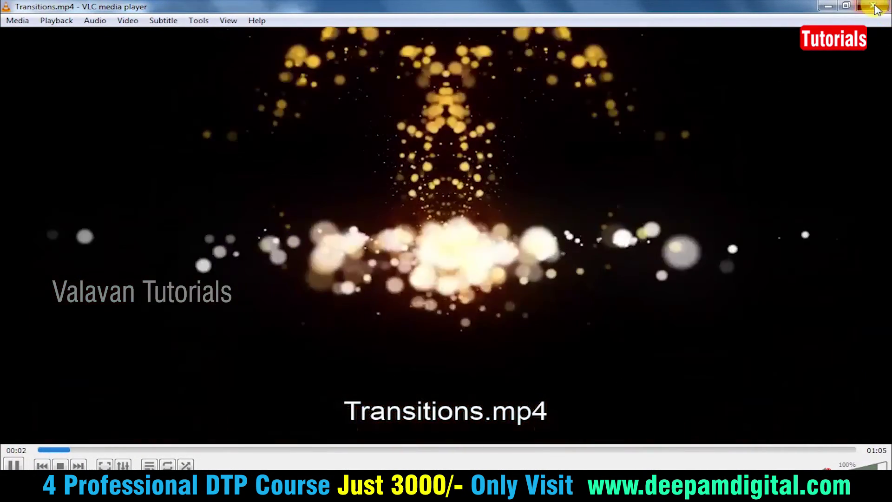
pyautogui.click(875, 7)
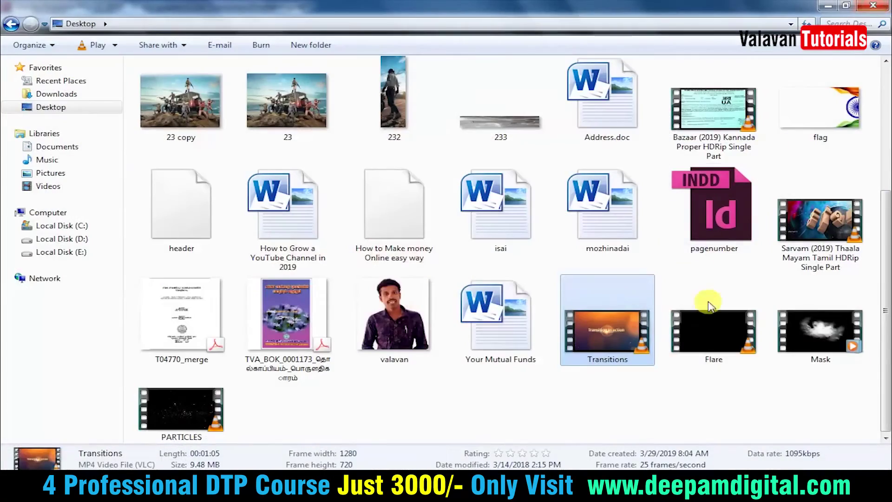
pyautogui.doubleClick(721, 339)
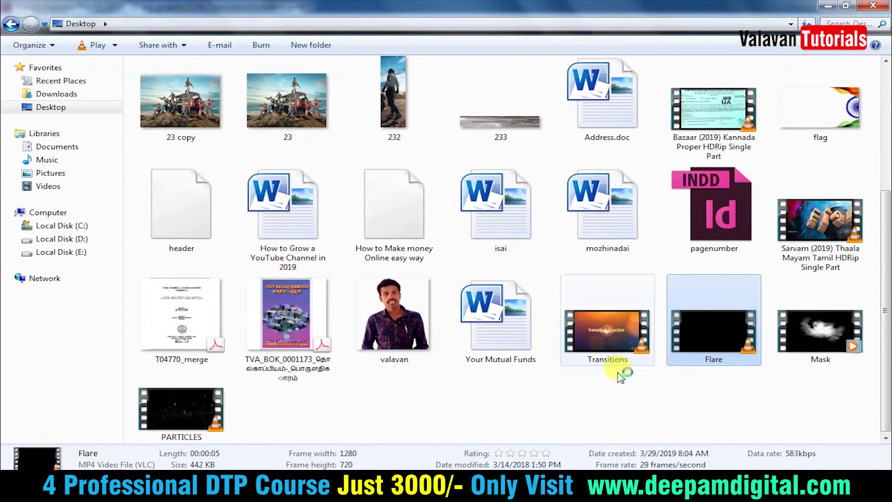
pyautogui.click(433, 406)
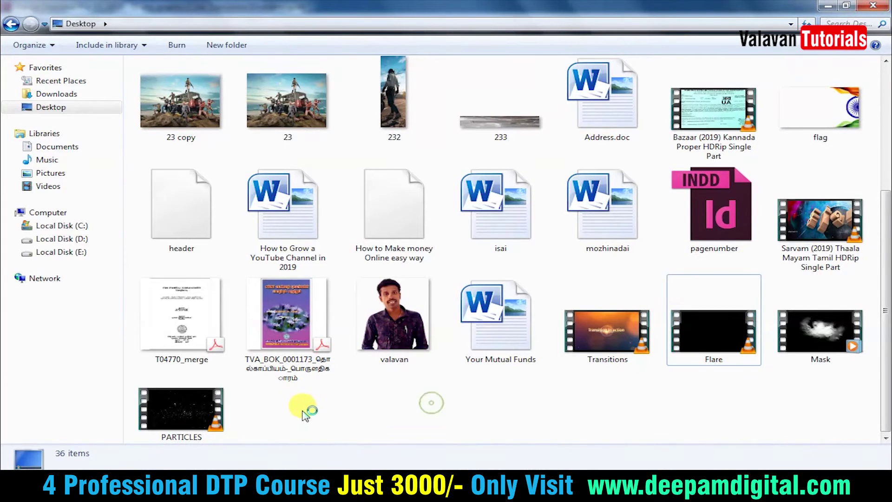
# - Import PARTICLES.mp4 from the Desktop and switch the Project panel to Icon View
pyautogui.click(174, 411)
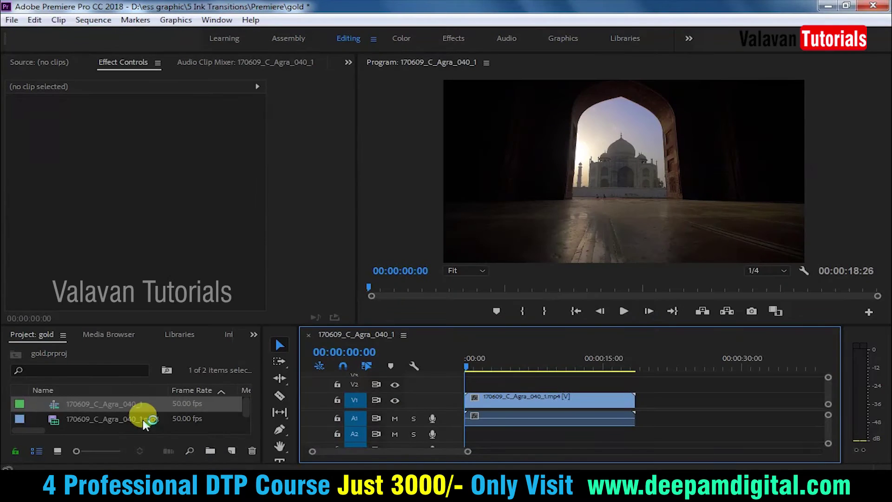
pyautogui.moveTo(144, 424); pyautogui.dragTo(149, 418)
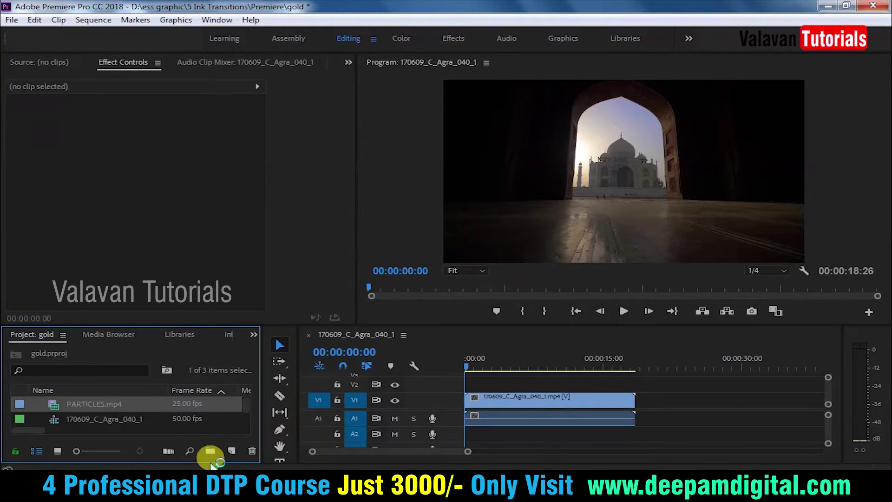
pyautogui.click(57, 451)
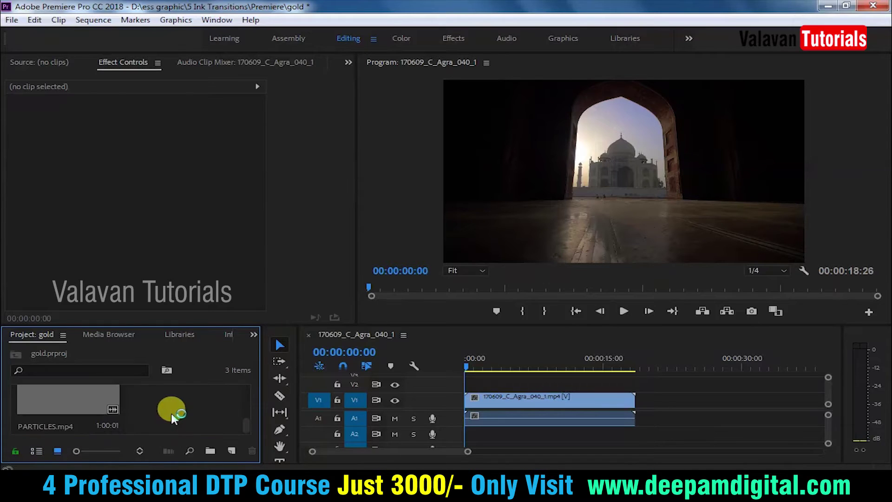
pyautogui.moveTo(74, 409); pyautogui.dragTo(506, 385)
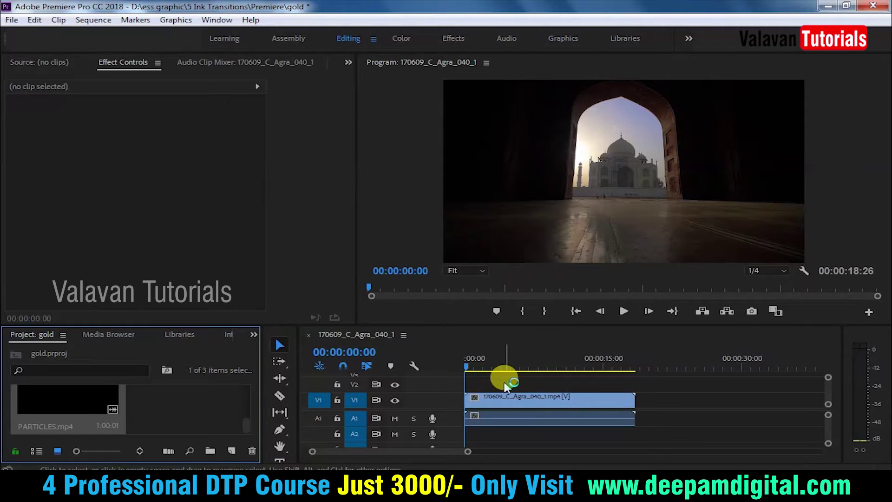
# - Place PARTICLES.mp4 on V2 at 00:00 and apply Scale to Frame Size
pyautogui.moveTo(60, 398)
pyautogui.mouseDown()
pyautogui.moveTo(483, 384)
pyautogui.moveTo(463, 385)
pyautogui.moveTo(518, 393)
pyautogui.moveTo(527, 385)
pyautogui.mouseUp()
pyautogui.rightClick(542, 386)
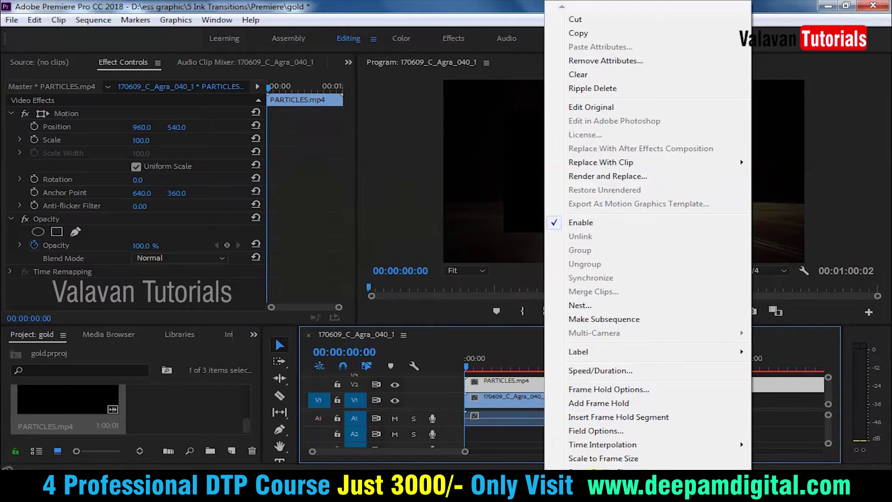
pyautogui.moveTo(650, 468)
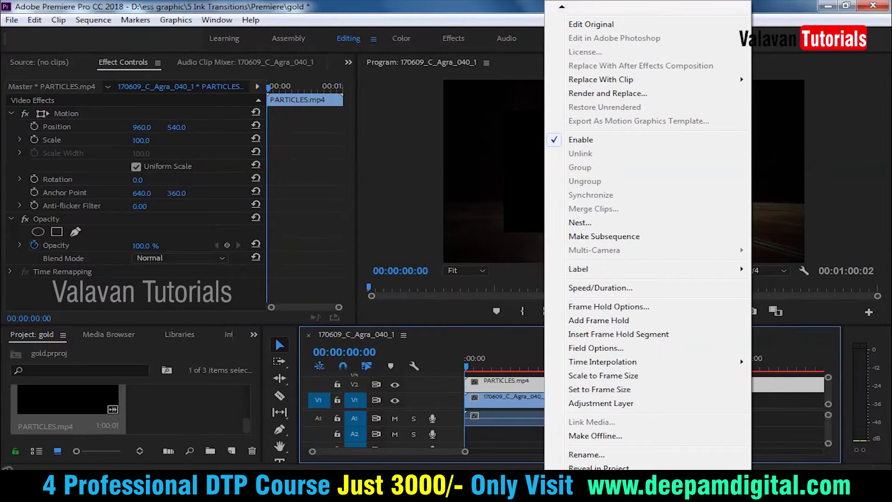
pyautogui.moveTo(607, 10)
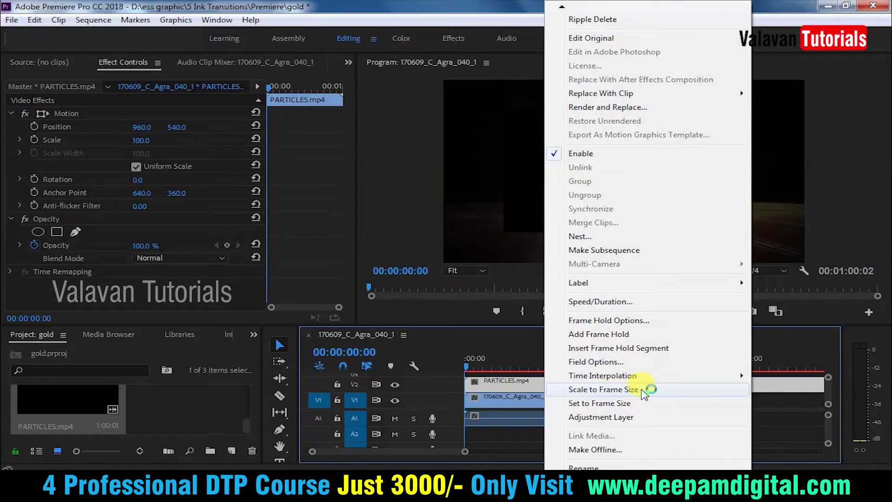
pyautogui.click(650, 392)
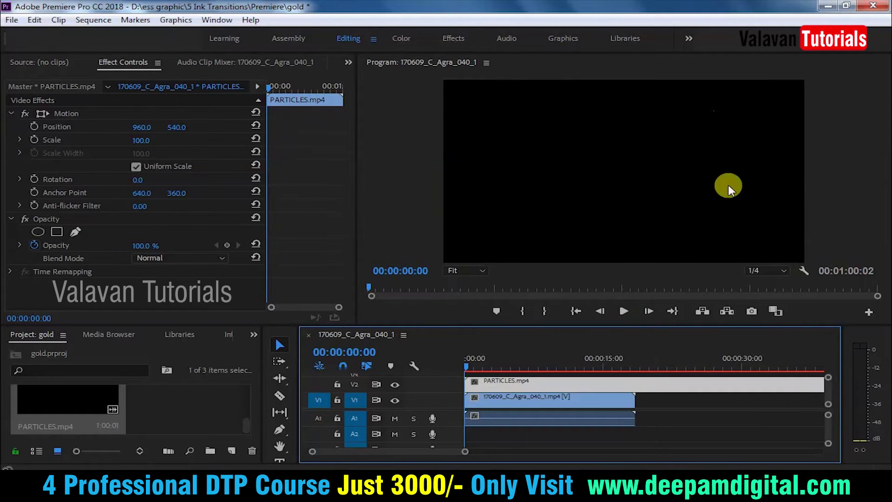
# - Set the PARTICLES clip's Opacity blend mode to Screen
pyautogui.moveTo(489, 369)
pyautogui.mouseDown()
pyautogui.moveTo(625, 370)
pyautogui.moveTo(428, 379)
pyautogui.mouseUp()
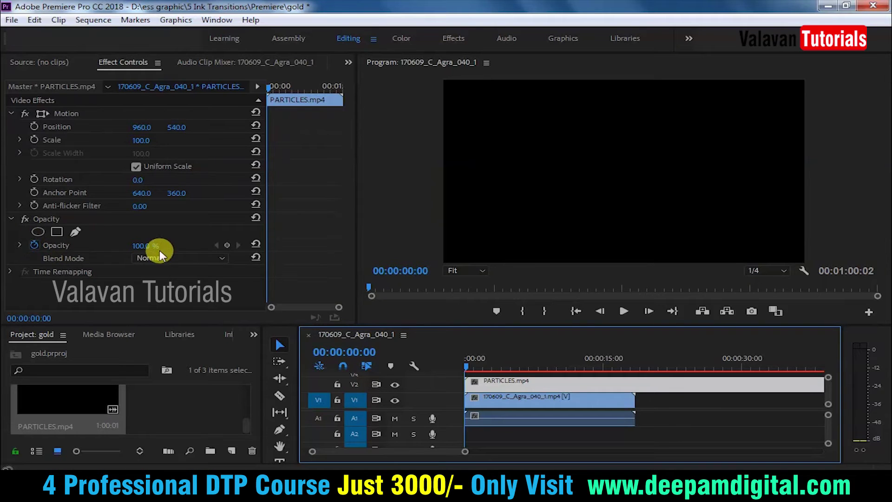
pyautogui.click(174, 257)
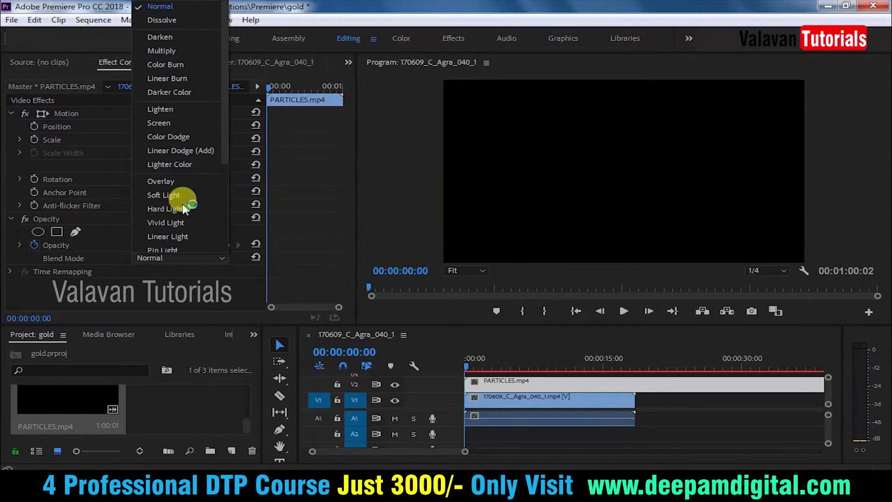
pyautogui.click(175, 125)
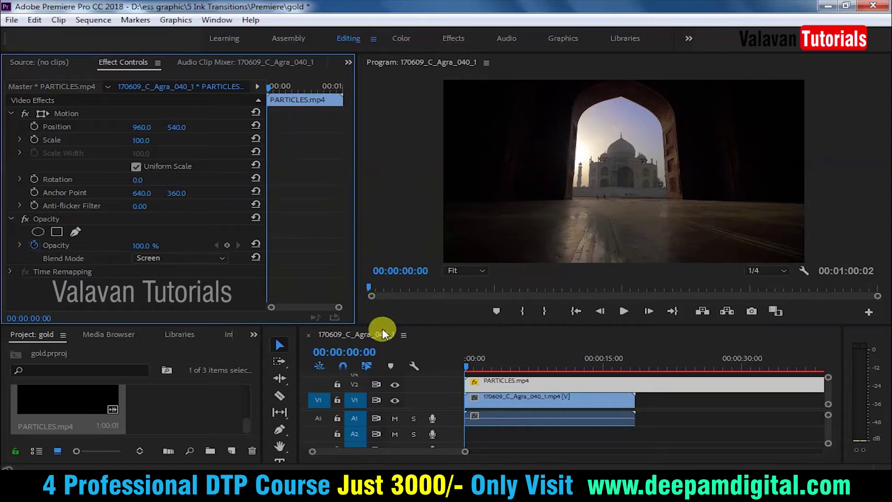
# - Preview the Screen-blended particles, then delete the PARTICLES clip from V2
pyautogui.click(624, 311)
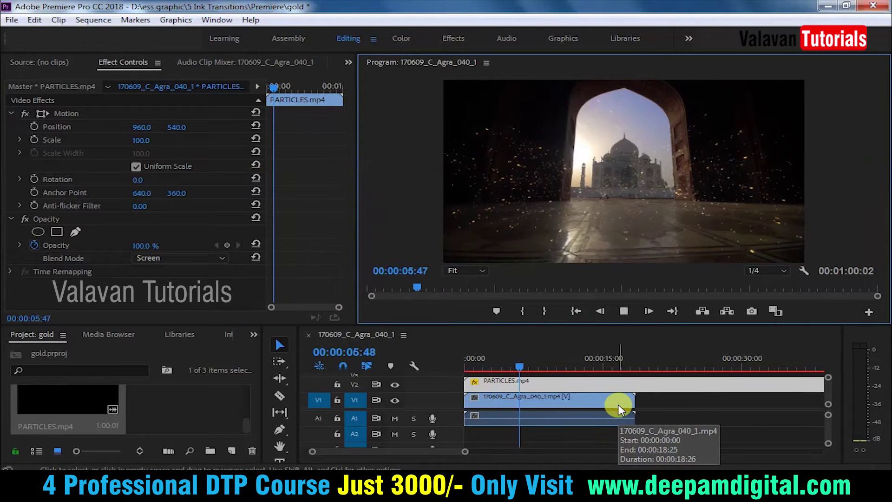
pyautogui.click(624, 311)
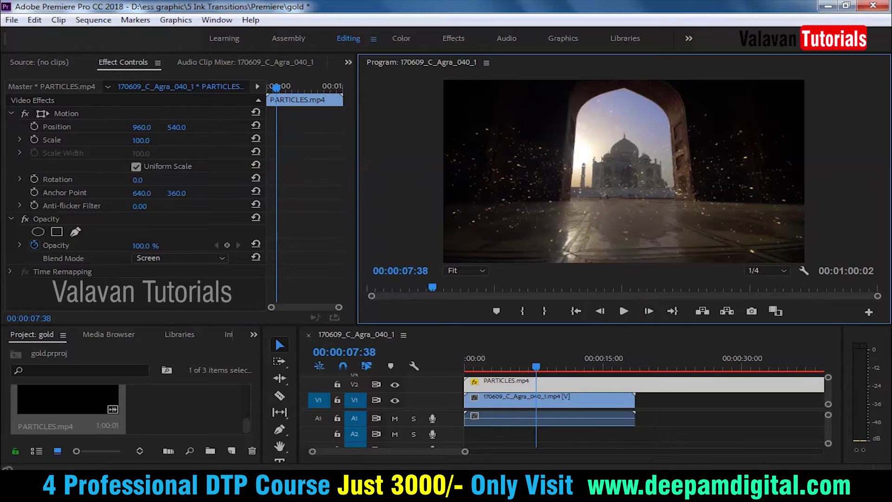
pyautogui.click(650, 386)
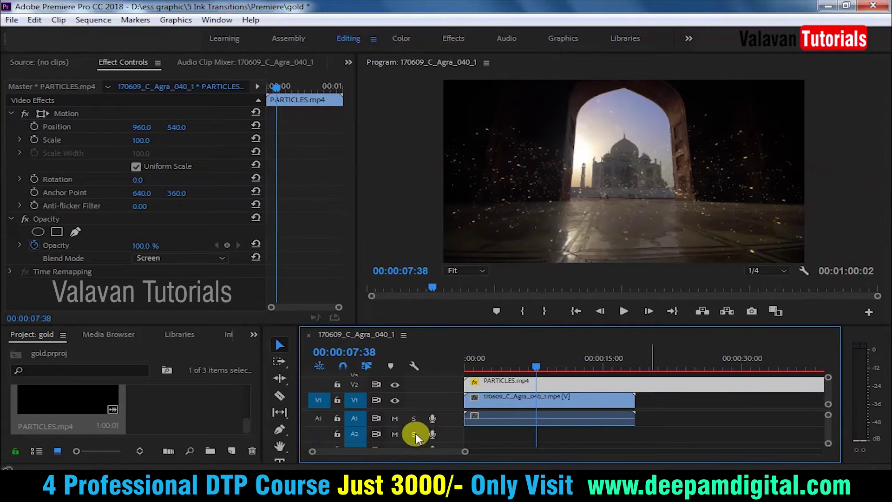
pyautogui.press('Delete')
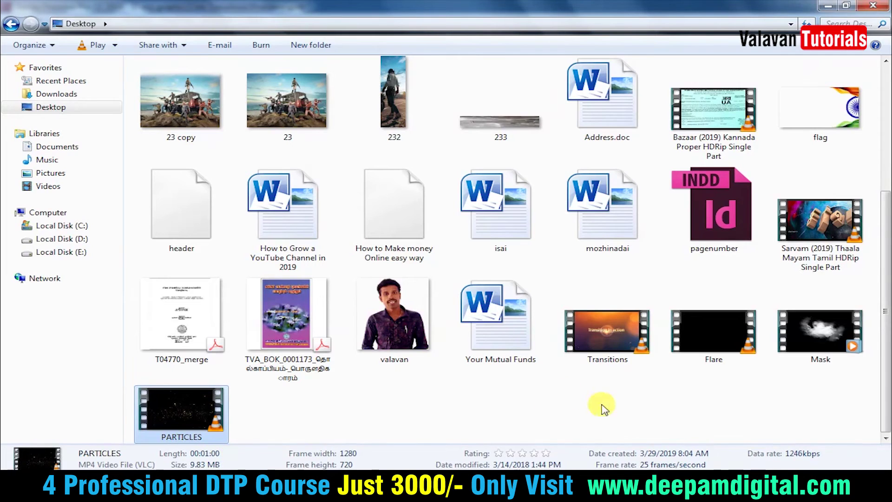
# - Drag Flare.mp4 from the Explorer Desktop window into the Project panel
pyautogui.moveTo(711, 332)
pyautogui.mouseDown()
pyautogui.moveTo(172, 453)
pyautogui.moveTo(191, 411)
pyautogui.moveTo(206, 403)
pyautogui.mouseUp()
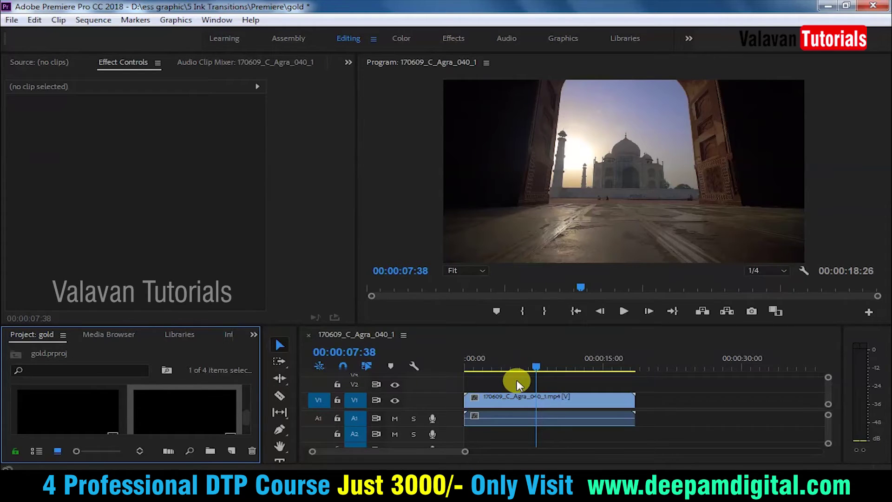
# - Place Flare.mp4 on V2 above the Taj Mahal clip and play it from the start
pyautogui.moveTo(209, 408)
pyautogui.mouseDown()
pyautogui.moveTo(506, 382)
pyautogui.moveTo(446, 385)
pyautogui.mouseUp()
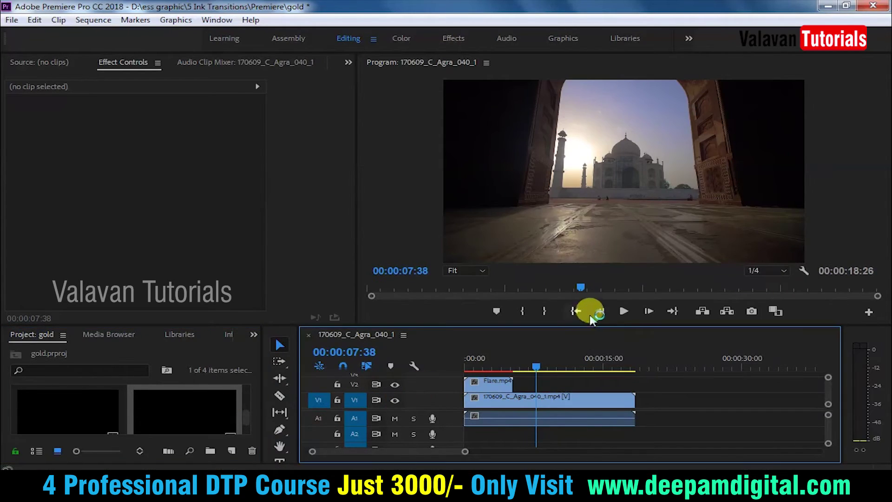
pyautogui.click(576, 311)
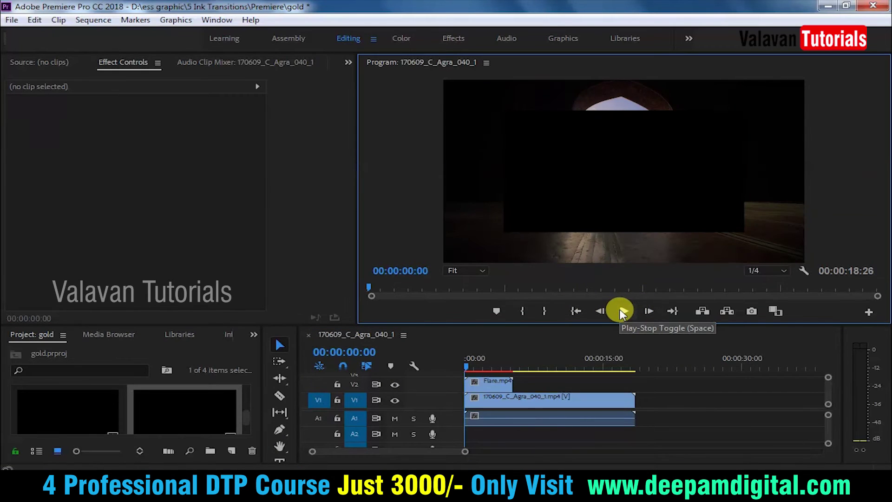
pyautogui.click(487, 382)
pyautogui.rightClick(489, 382)
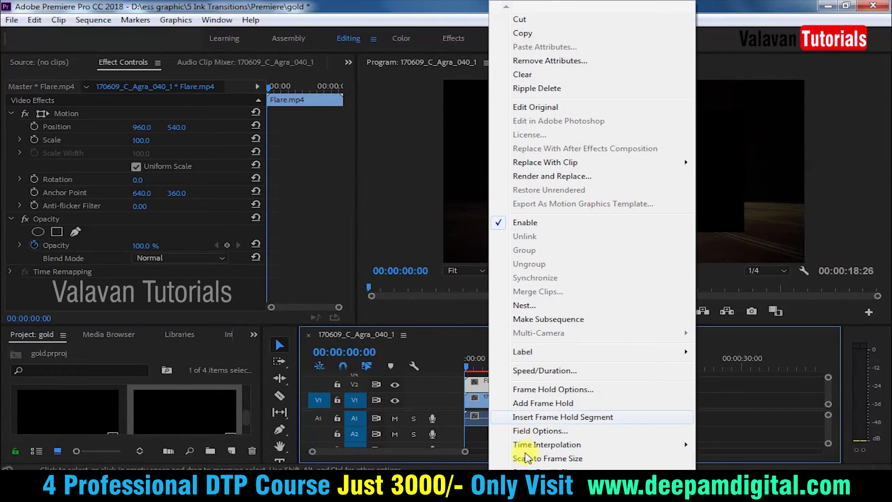
pyautogui.click(530, 458)
pyautogui.click(623, 317)
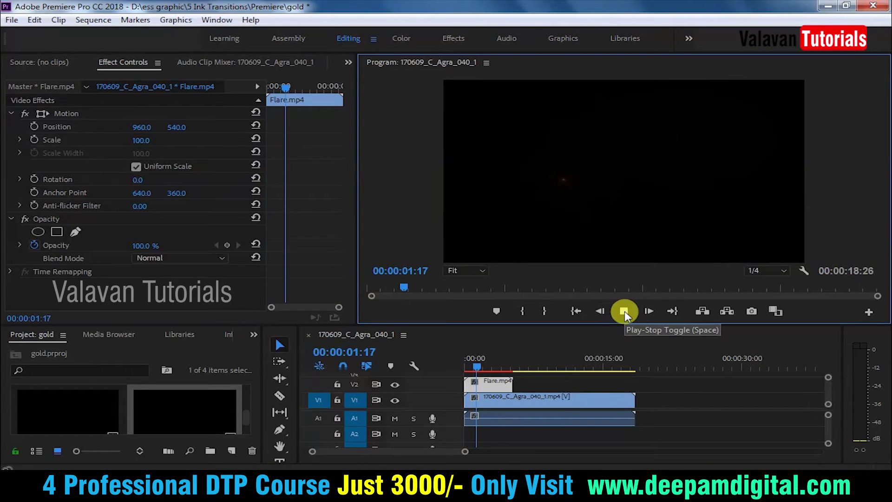
pyautogui.click(625, 315)
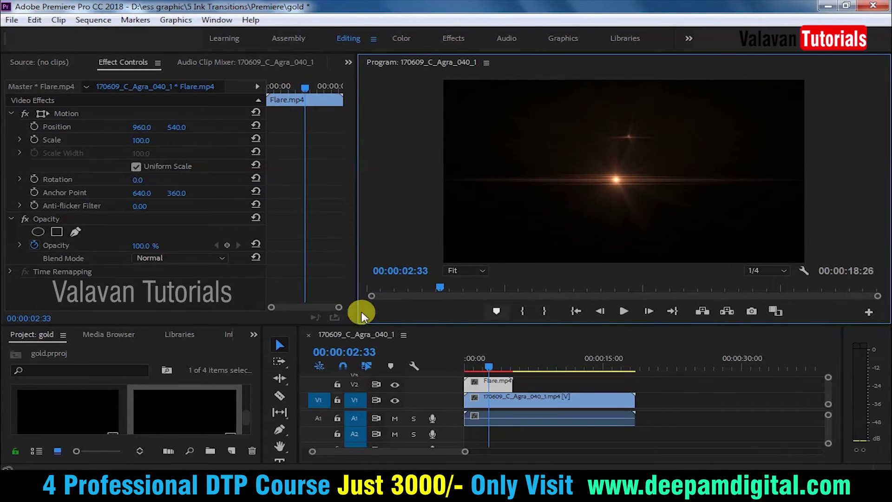
# - Set the Flare clip's blend mode to Screen and preview it enlarged from the start
pyautogui.click(182, 258)
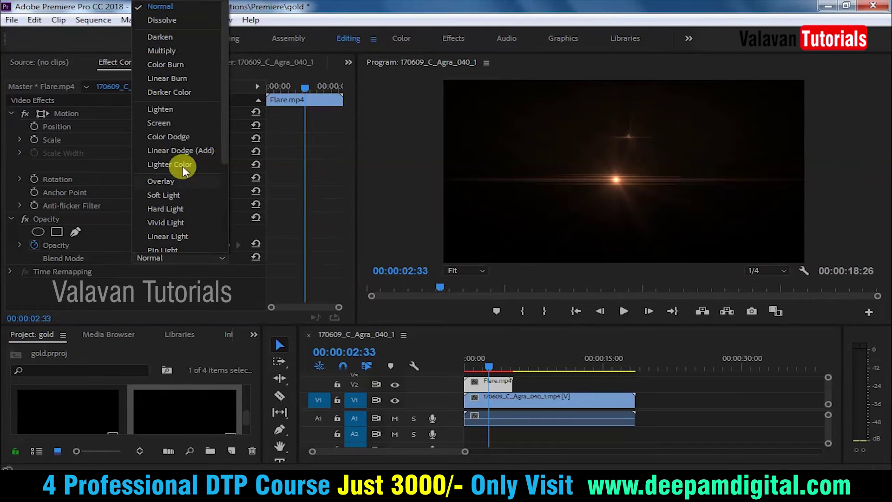
pyautogui.click(165, 123)
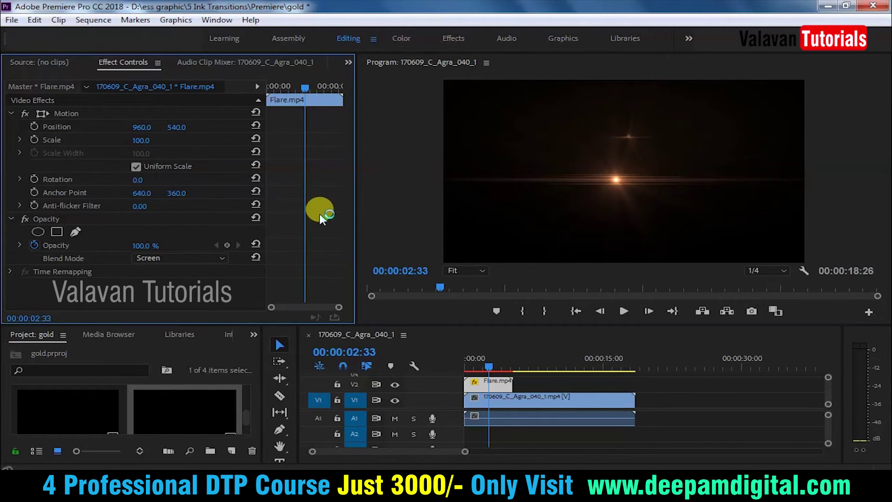
pyautogui.click(496, 378)
pyautogui.press('Home')
pyautogui.click(624, 312)
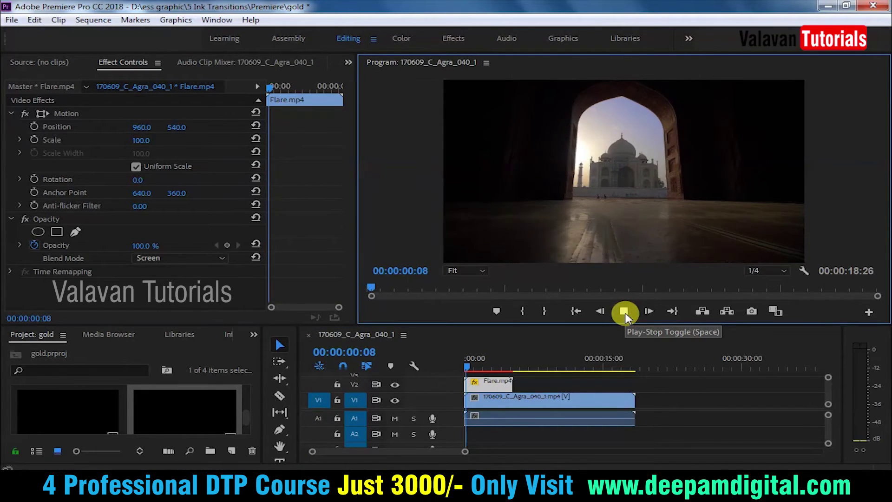
pyautogui.press('`')
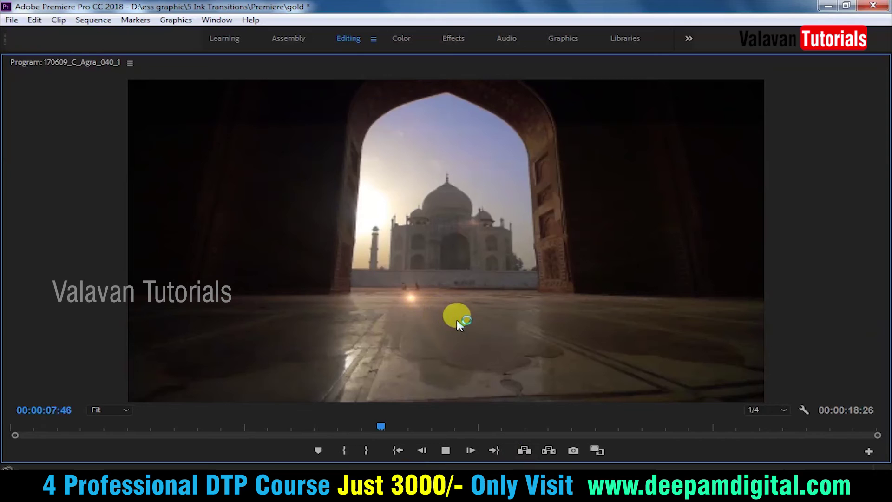
# - Stop the maximized preview, restore the panel layout, and switch to the Explorer Desktop folder
pyautogui.press('space')
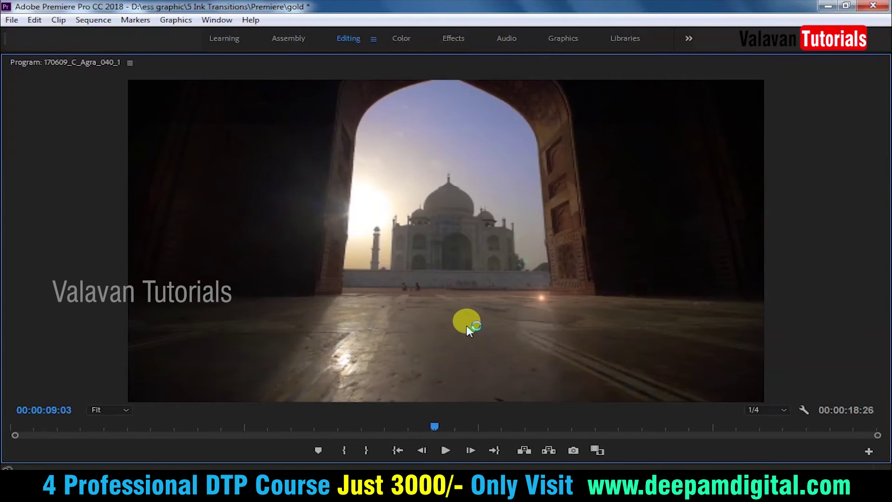
pyautogui.press('`')
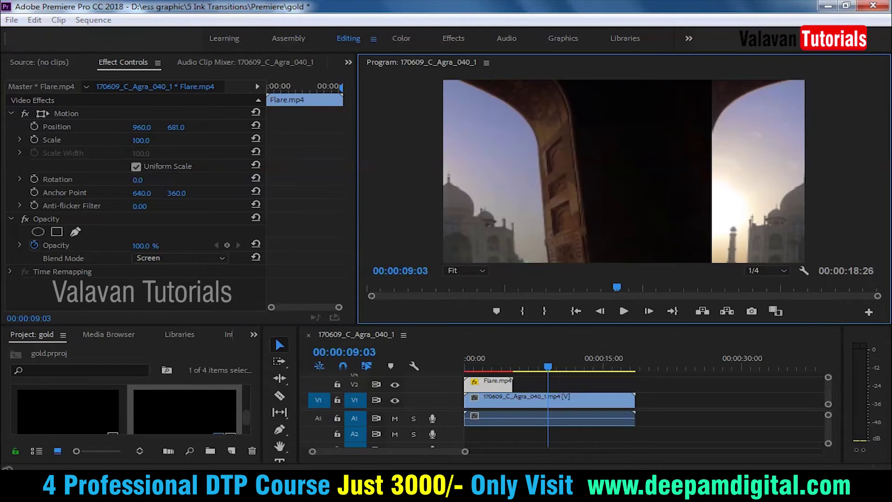
pyautogui.hotkey('alt', 'Tab')
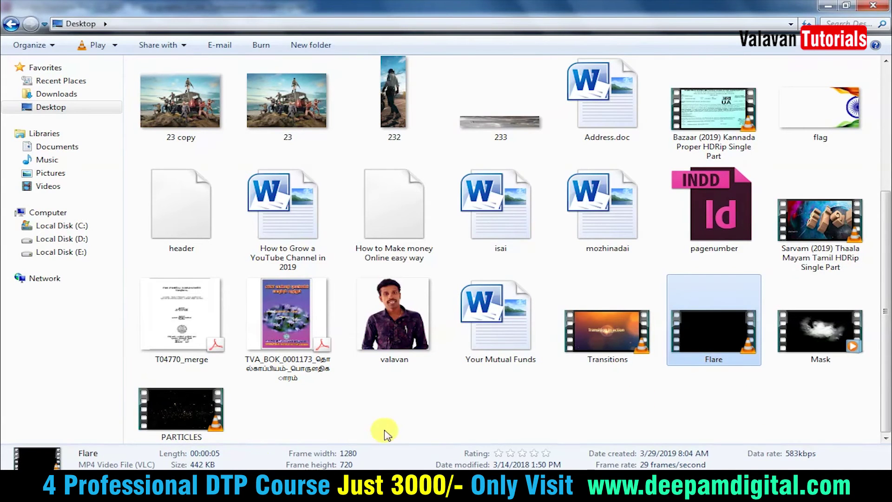
# - Switch from Windows Explorer to Google Chrome's new blank tab
pyautogui.hotkey('alt', 'Tab')
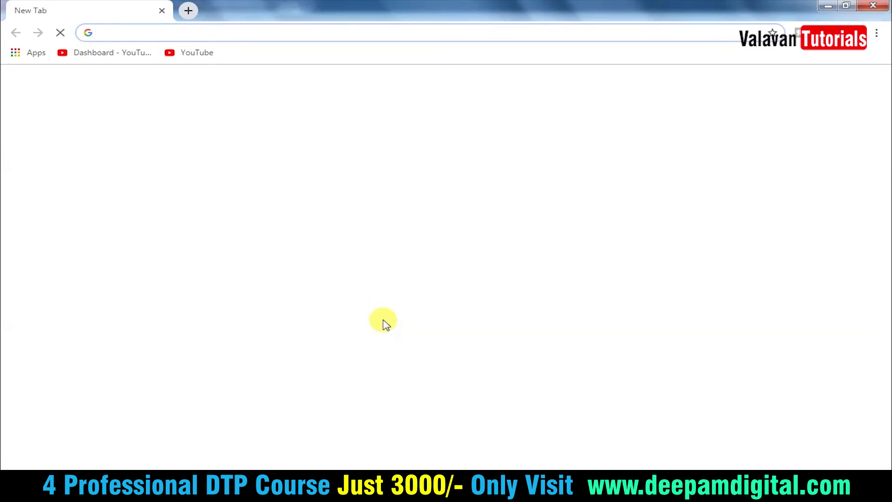
# - Open YouTube and search for 'particals' to list particle overlay videos
pyautogui.click(196, 60)
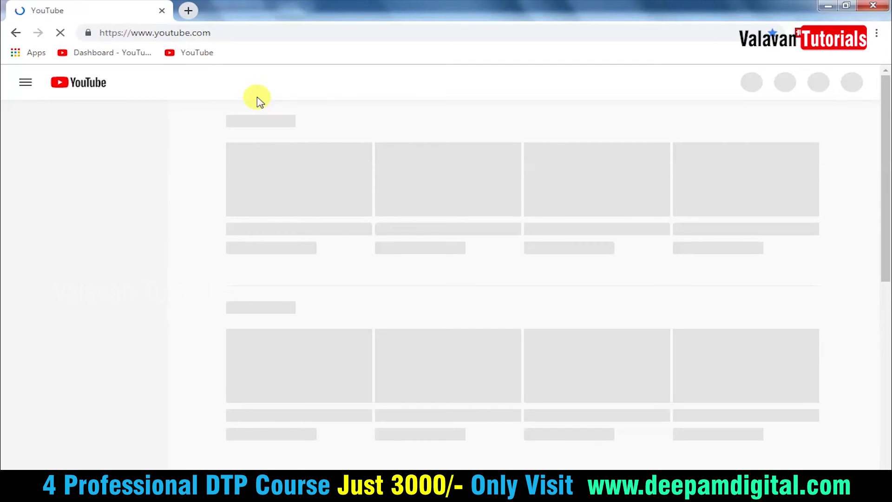
pyautogui.click(284, 85)
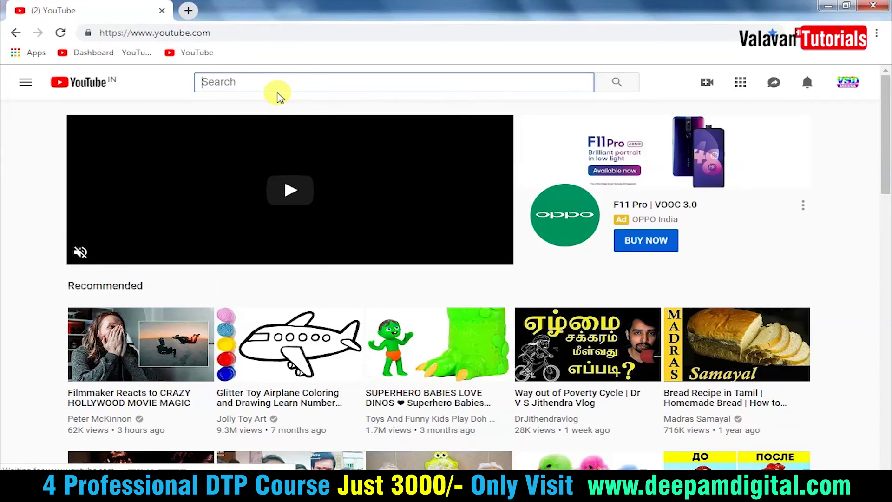
pyautogui.write('particals')
pyautogui.click(278, 94)
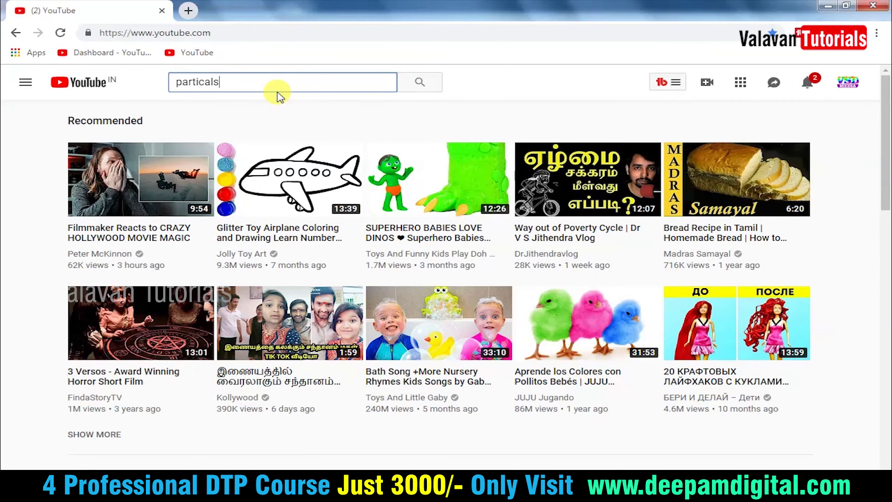
pyautogui.press('Return')
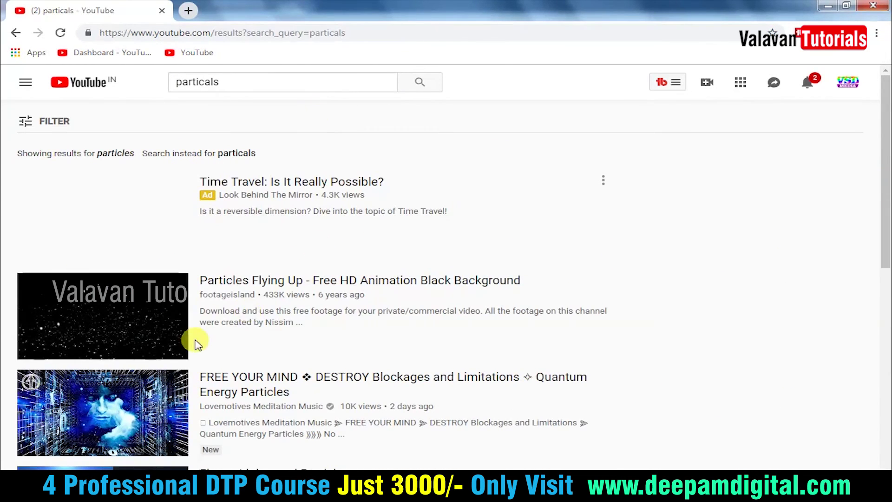
pyautogui.scroll(-8, 121, 309)
pyautogui.scroll(-3, 132, 331)
pyautogui.scroll(7, 121, 325)
pyautogui.scroll(5, 112, 321)
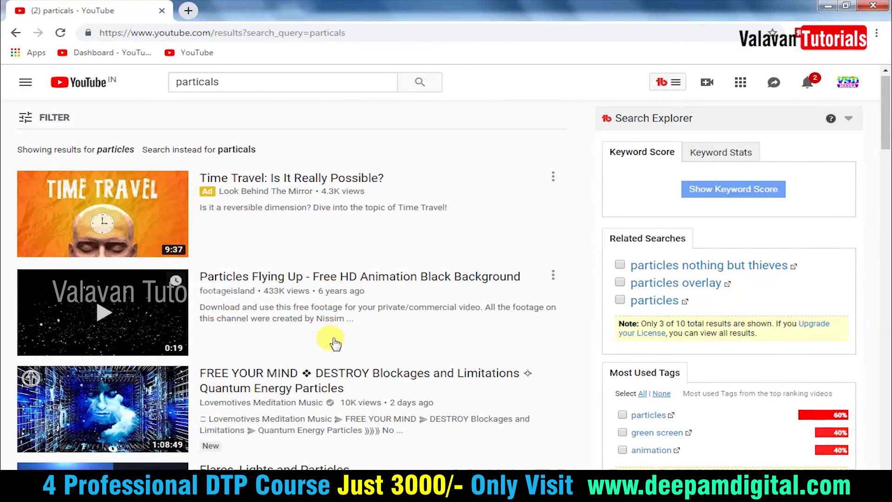
pyautogui.scroll(-1, 329, 344)
pyautogui.scroll(-2, 329, 346)
pyautogui.scroll(-2, 331, 349)
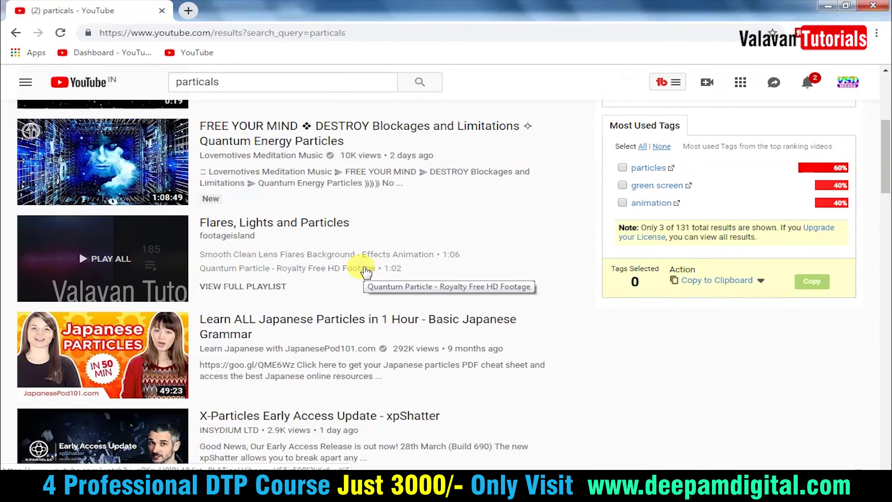